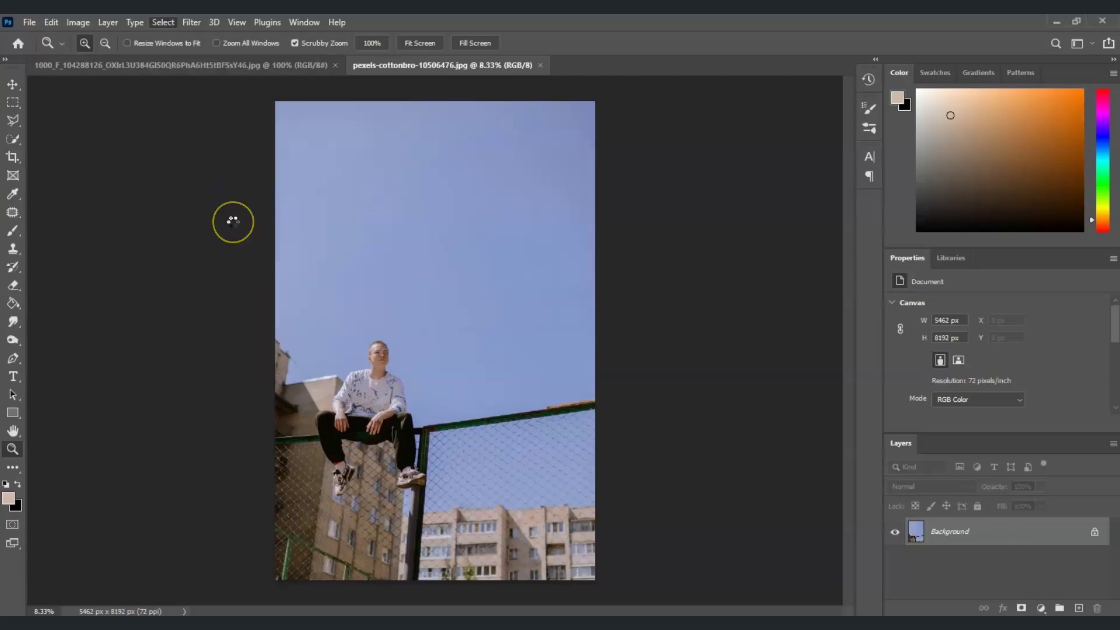
# Try a Blues gradient fill preset and set its left stop colour to f3cf79.
pyautogui.click(13, 139)
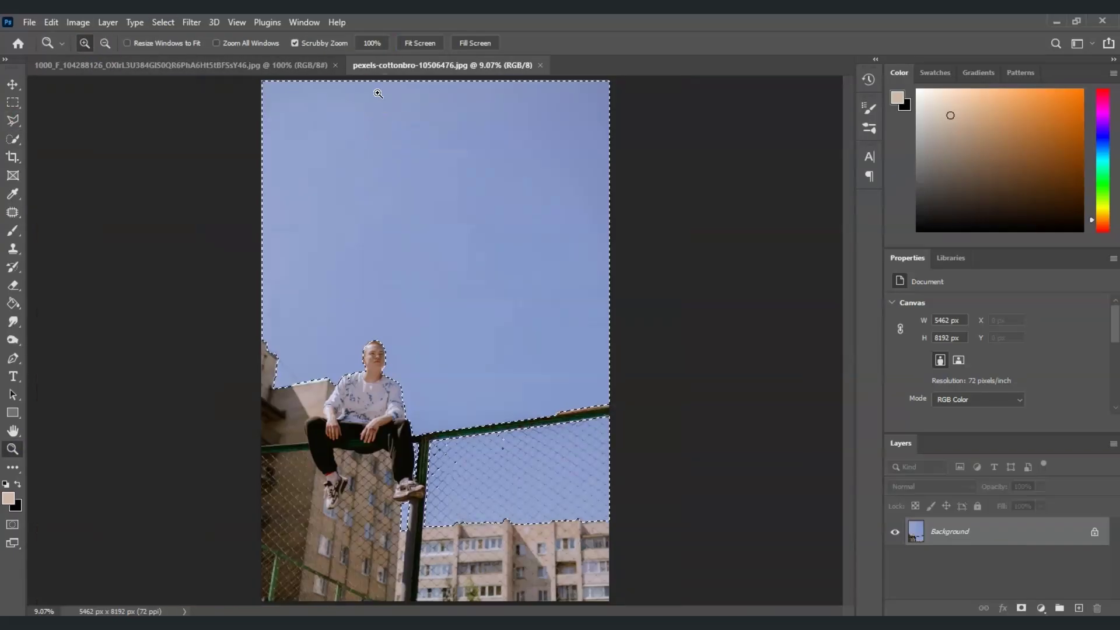
pyautogui.click(1040, 608)
pyautogui.click(663, 245)
pyautogui.click(717, 216)
pyautogui.click(924, 146)
pyautogui.click(663, 245)
pyautogui.click(670, 207)
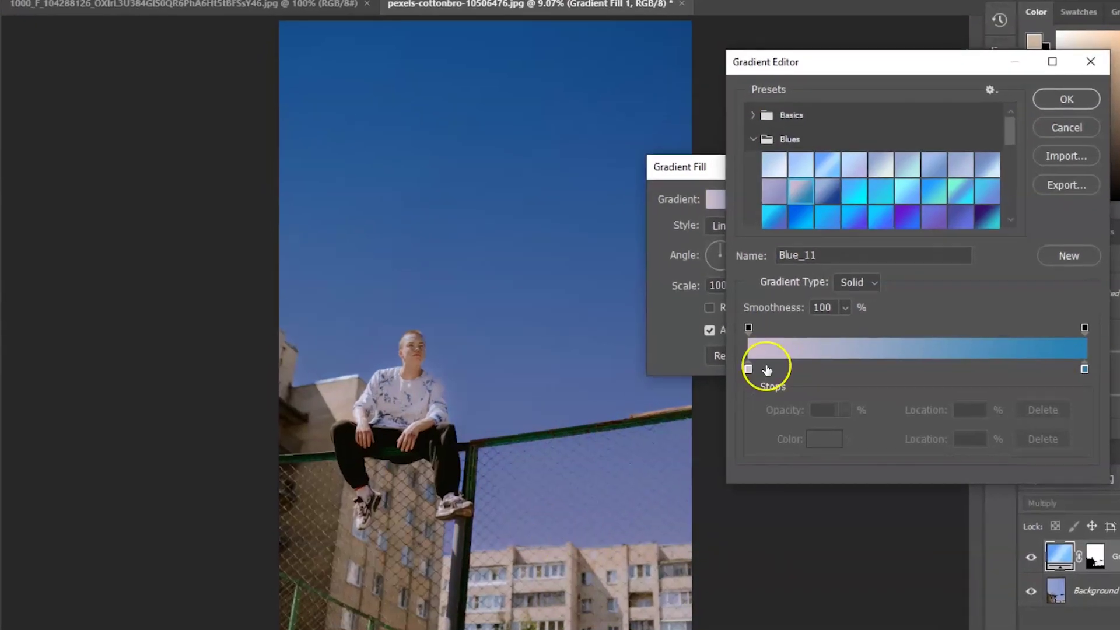
pyautogui.doubleClick(684, 386)
pyautogui.write('f3cf79')
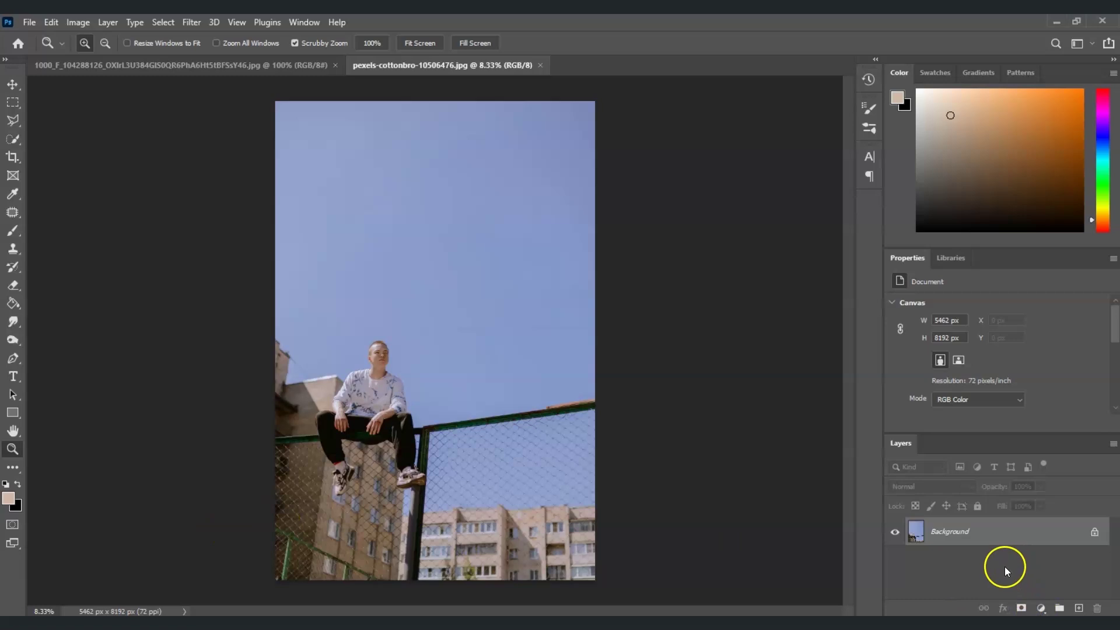
# Select the sky automatically with the Select > Sky command.
pyautogui.click(1001, 537)
pyautogui.click(174, 23)
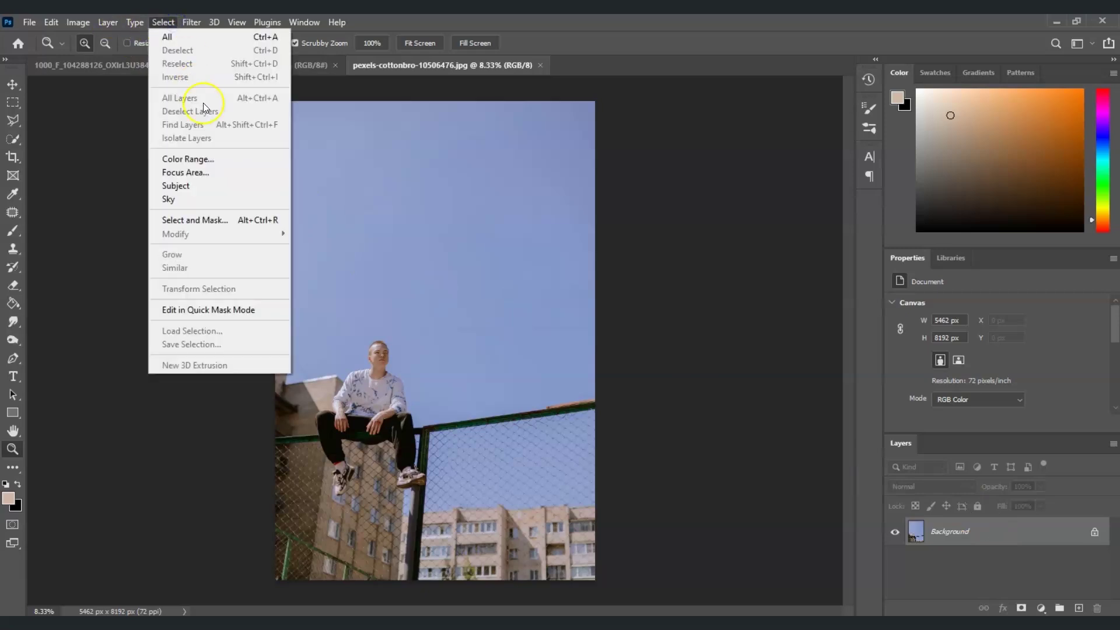
pyautogui.click(219, 194)
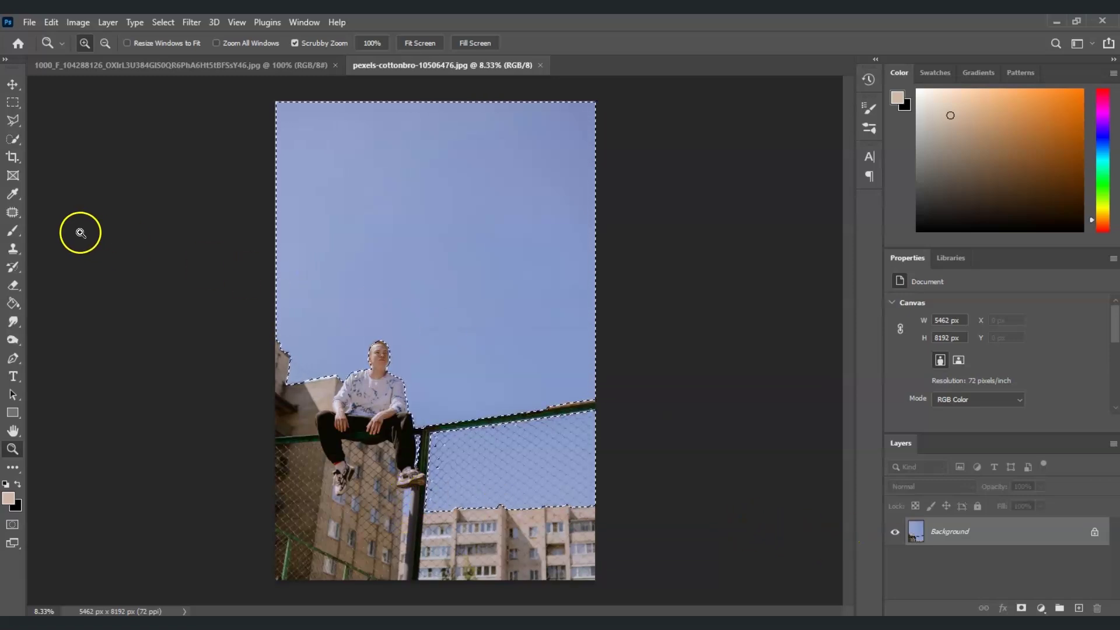
# Switch to the Polygonal Lasso in Add to selection mode and zoom in on the pole.
pyautogui.click(15, 118)
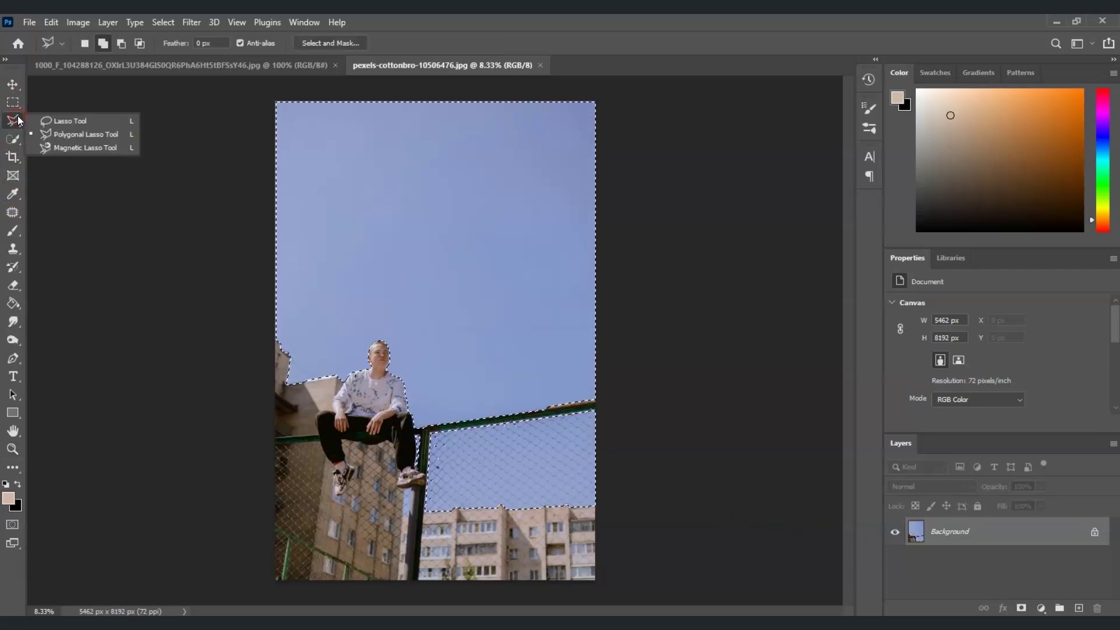
pyautogui.click(78, 134)
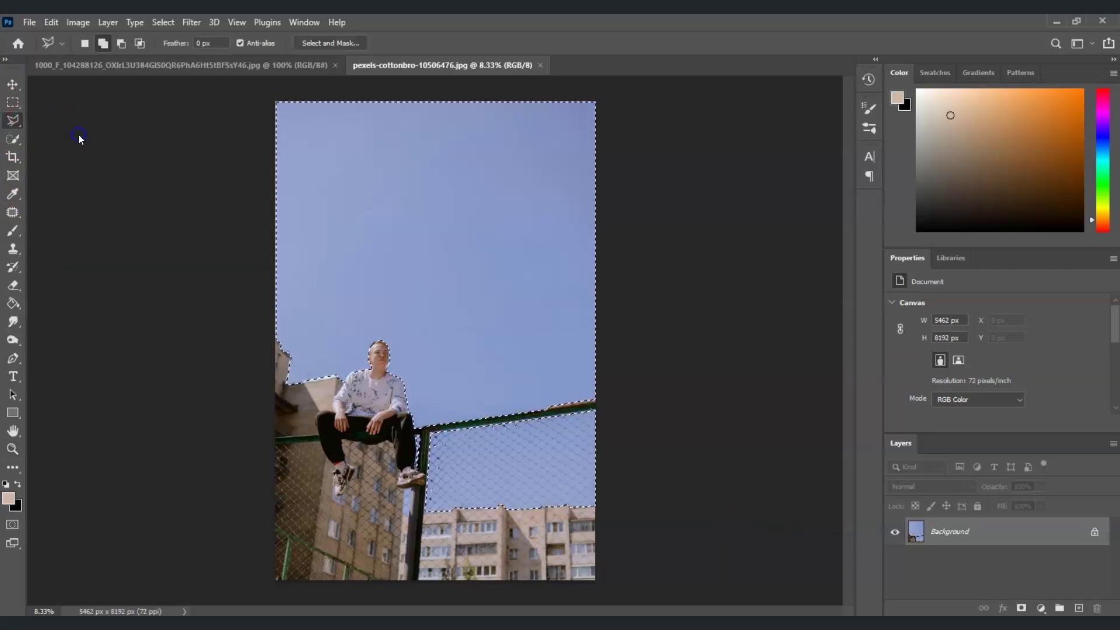
pyautogui.click(102, 45)
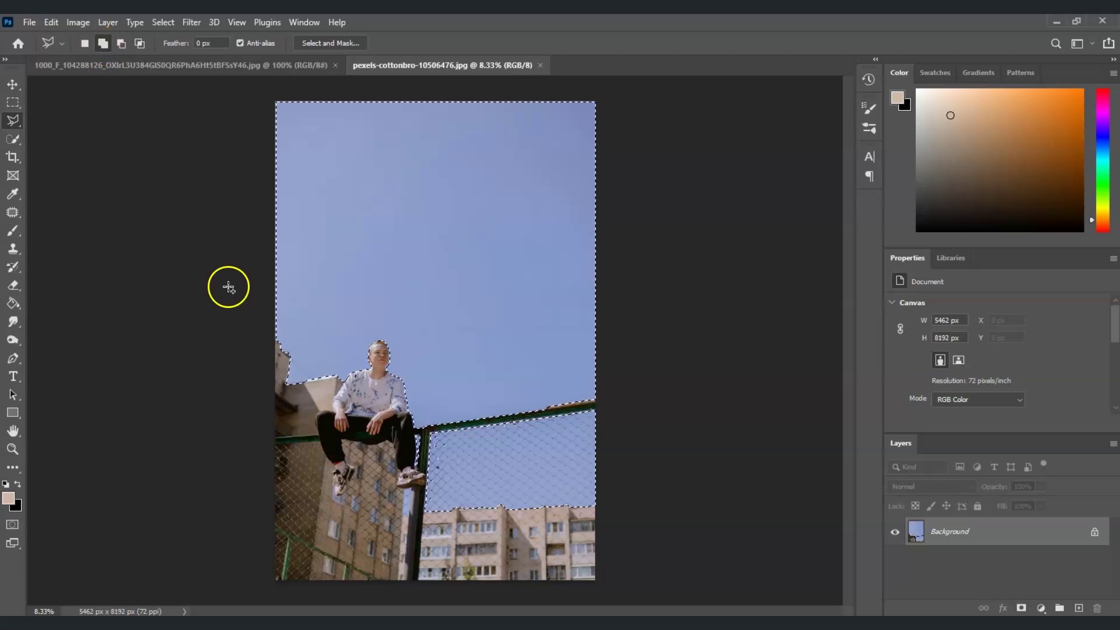
pyautogui.click(13, 449)
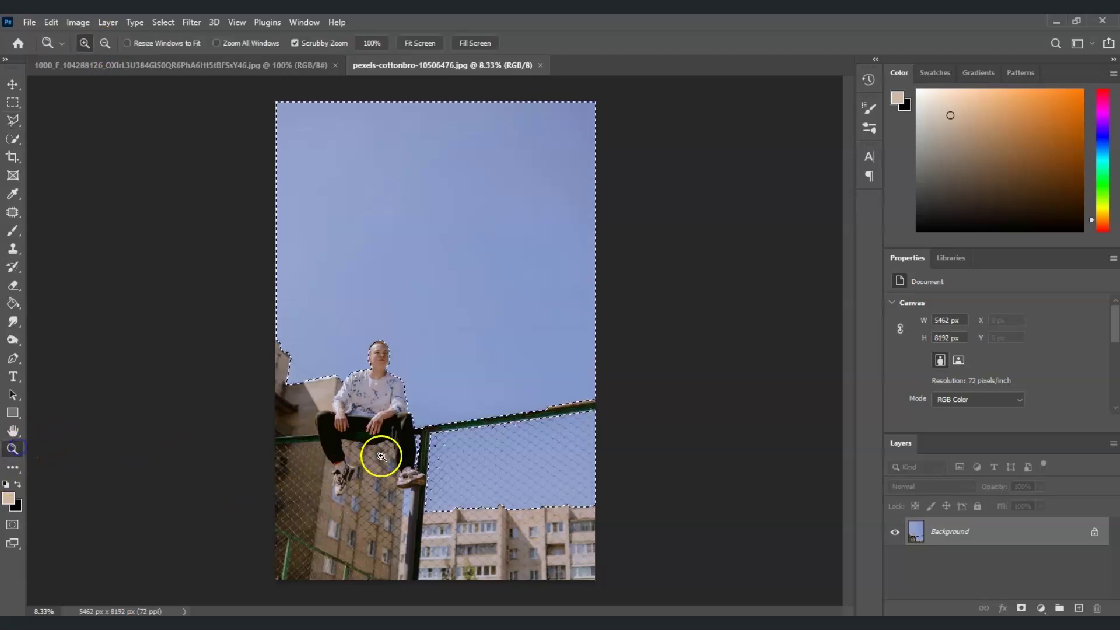
pyautogui.click(375, 455)
pyautogui.scroll(-3, 438, 233)
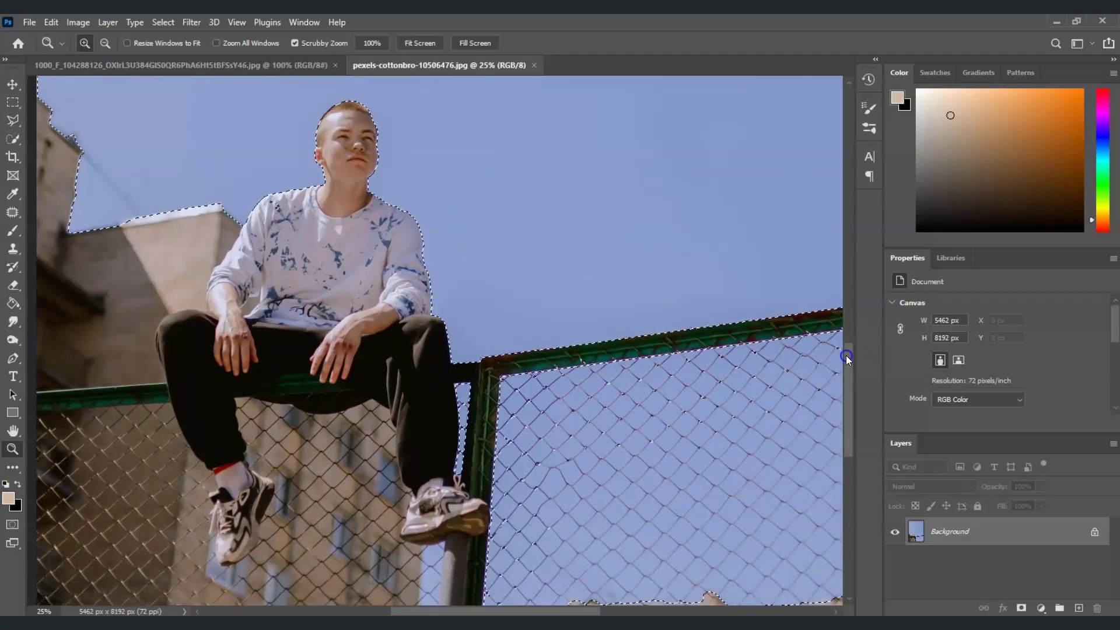
# Add the area around the pole beneath the shoe to the selection, then fit the photo on screen.
pyautogui.click(13, 120)
pyautogui.click(421, 451)
pyautogui.click(441, 458)
pyautogui.click(437, 530)
pyautogui.click(418, 529)
pyautogui.click(420, 452)
pyautogui.click(13, 448)
pyautogui.click(408, 43)
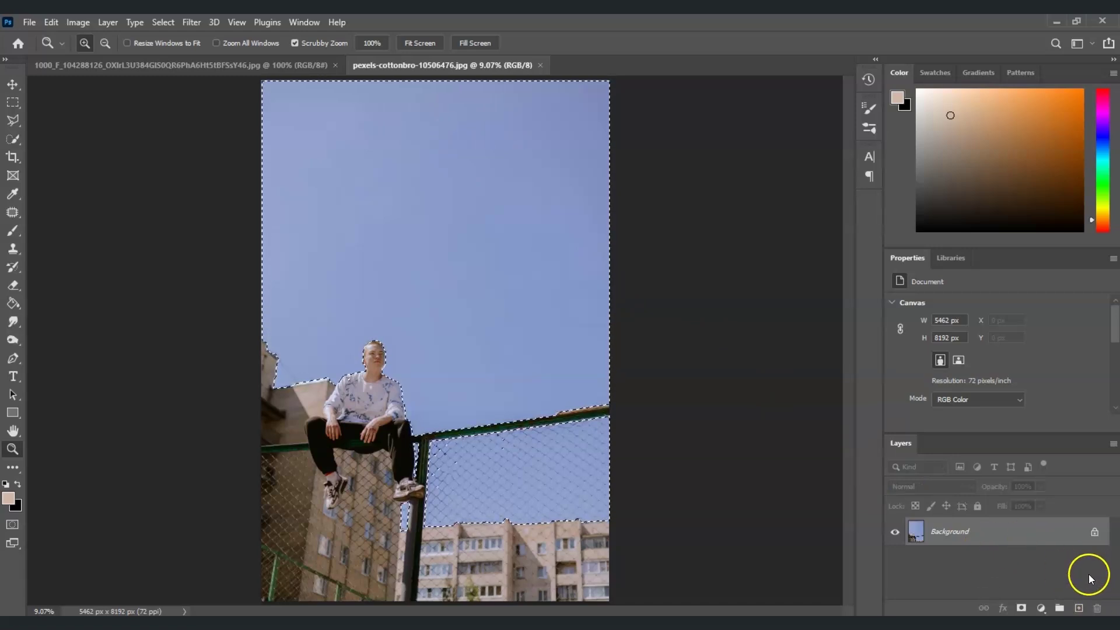
# Add a Gradient fill layer over the selected sky, keeping the Linear style.
pyautogui.click(1042, 609)
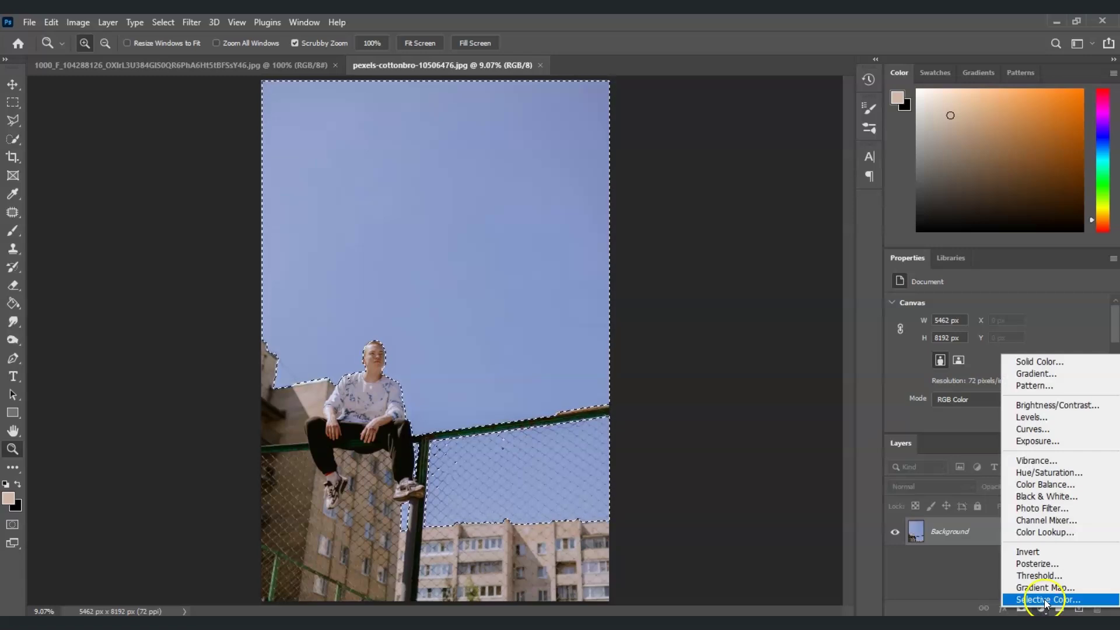
pyautogui.click(1076, 380)
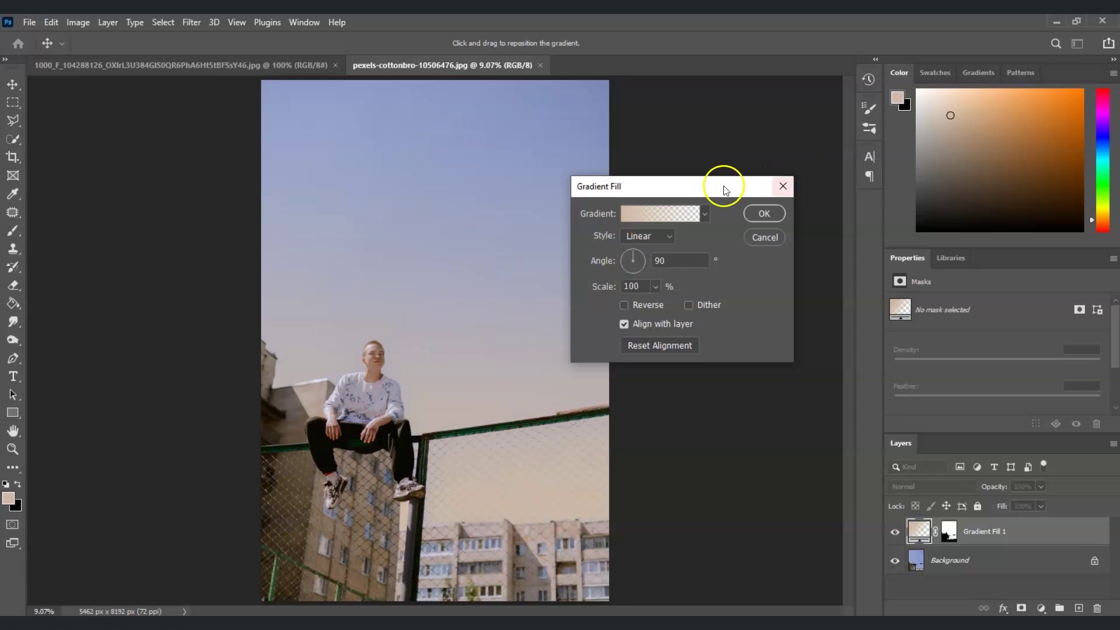
pyautogui.moveTo(722, 188); pyautogui.dragTo(725, 220)
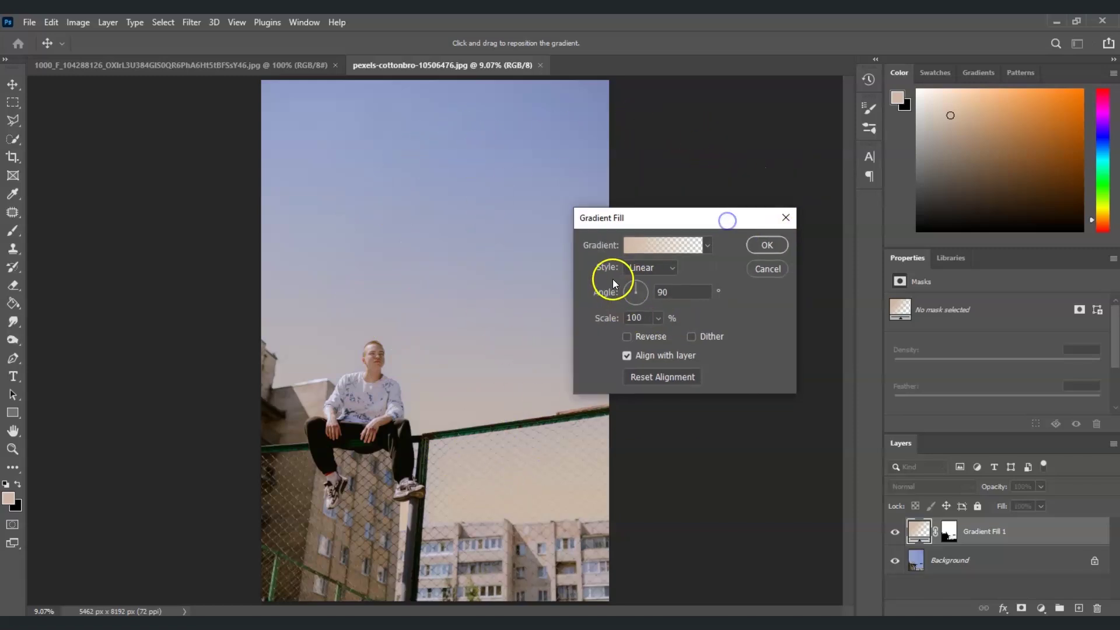
pyautogui.click(672, 268)
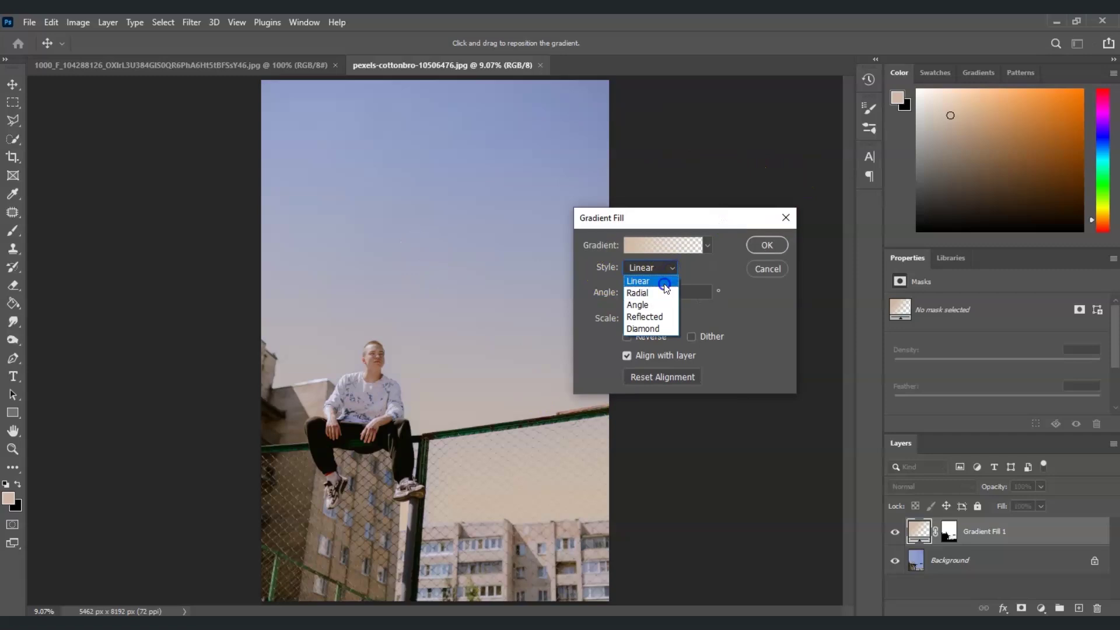
pyautogui.click(647, 281)
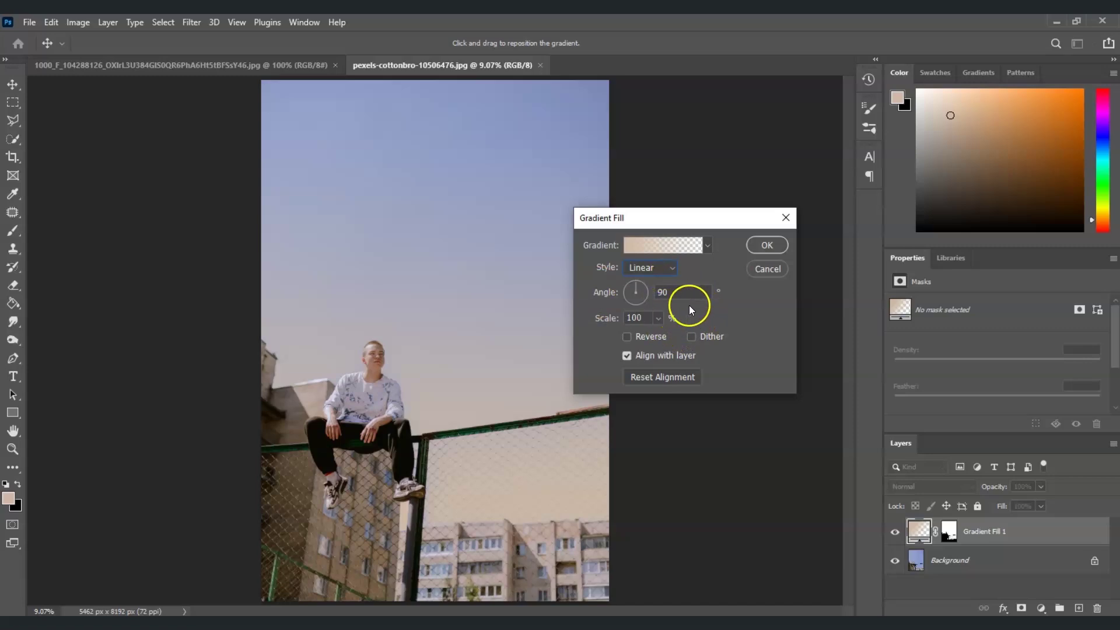
# Choose the Blue_03 preset from Blues for the gradient fill and confirm both dialogs.
pyautogui.click(646, 246)
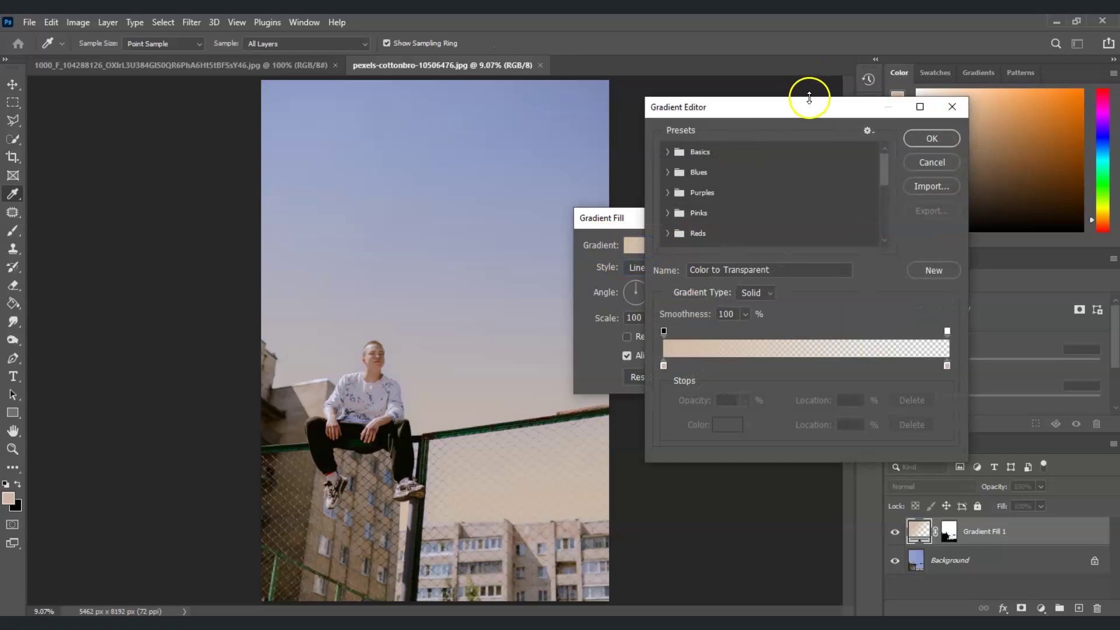
pyautogui.moveTo(809, 97); pyautogui.dragTo(801, 105)
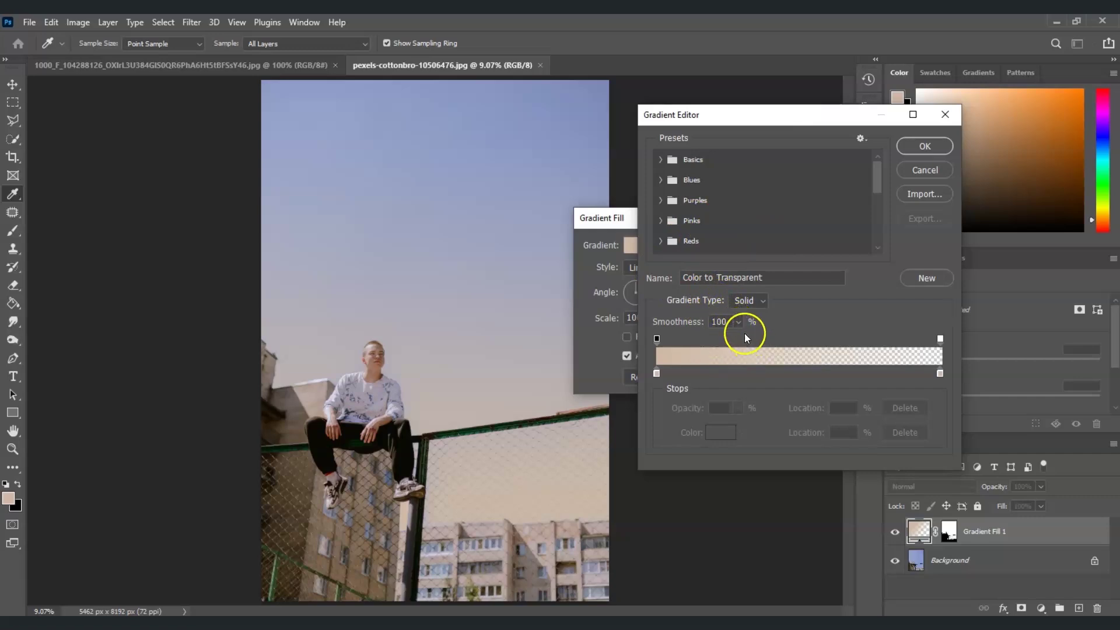
pyautogui.click(659, 180)
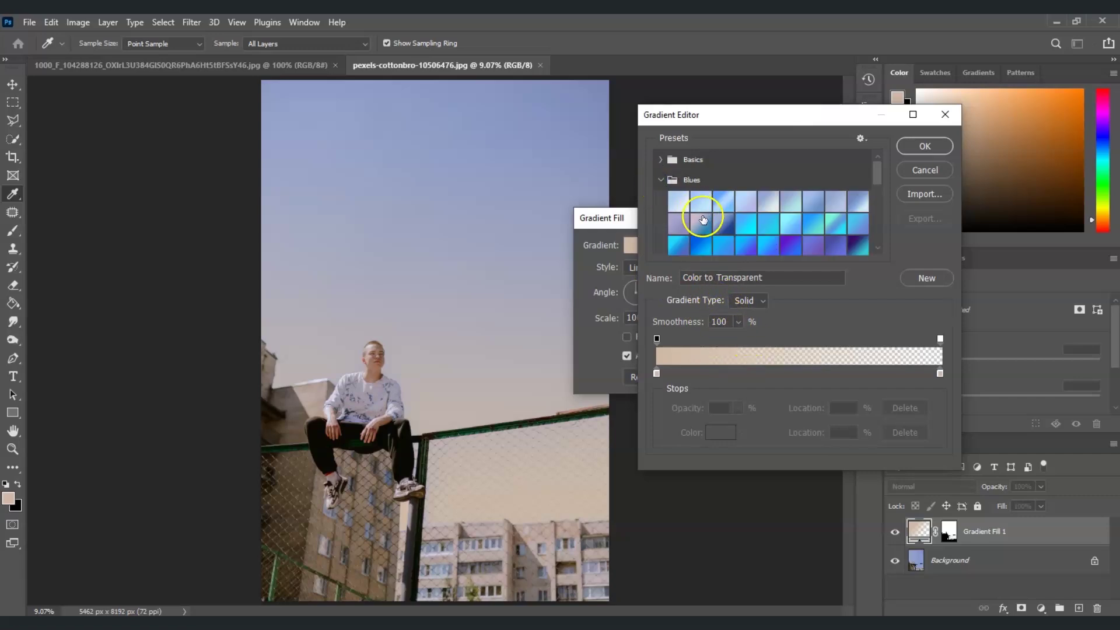
pyautogui.click(719, 210)
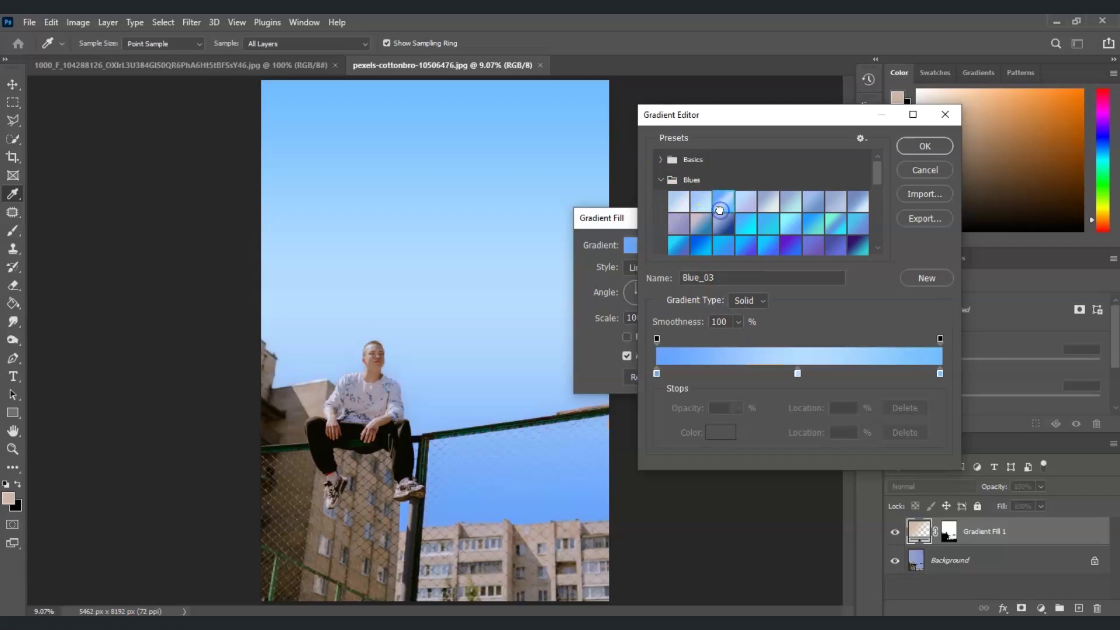
pyautogui.click(922, 147)
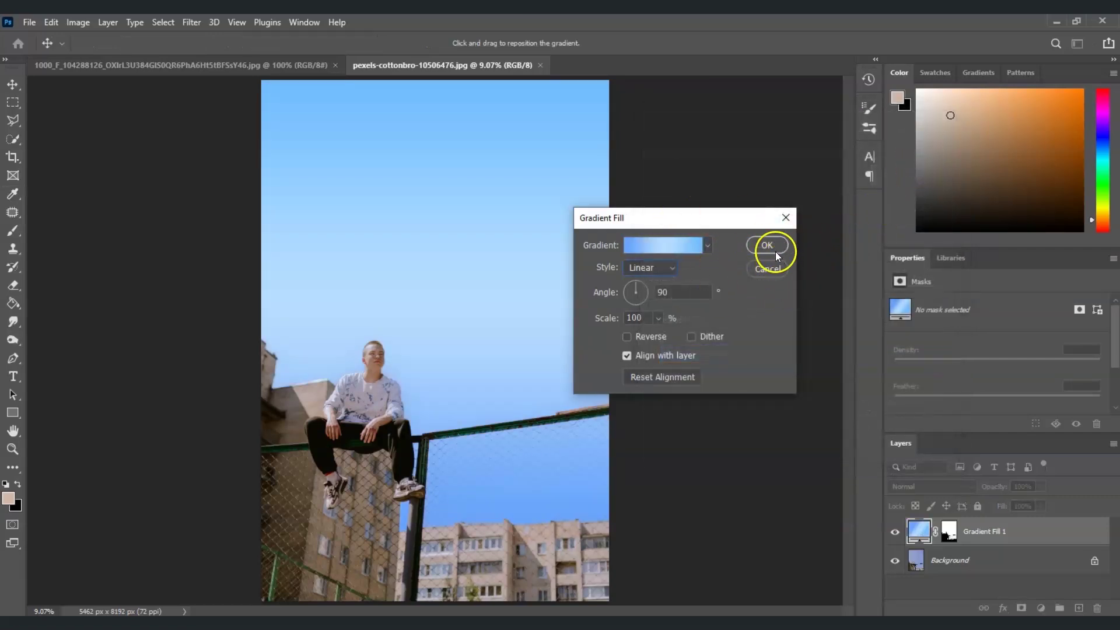
pyautogui.click(775, 253)
pyautogui.press('z')
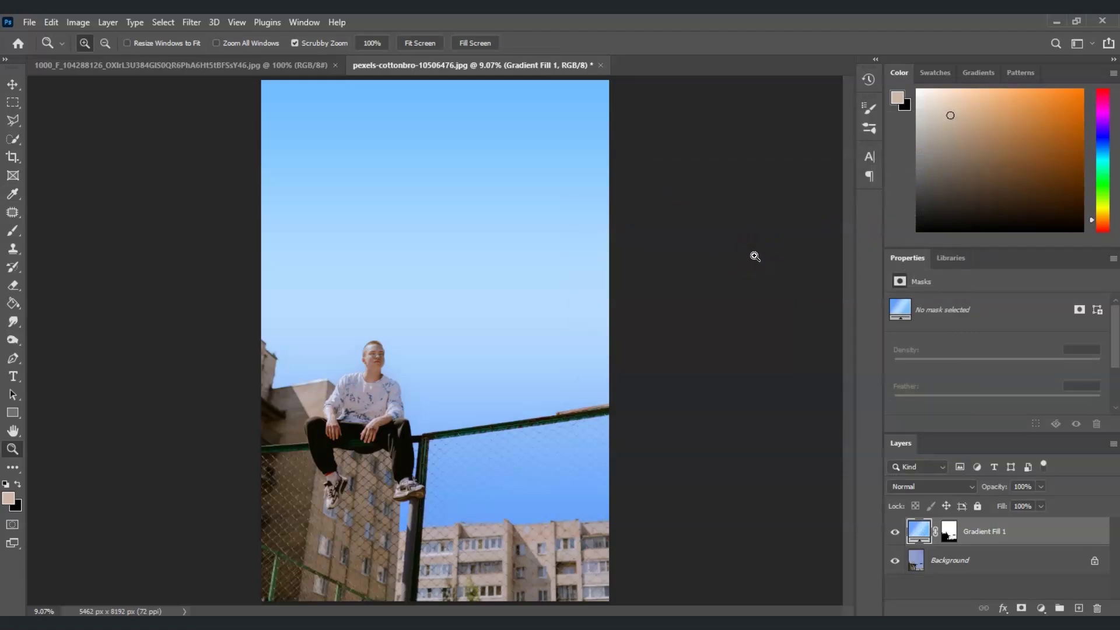
# Set Gradient Fill 1 to Multiply blend mode and reopen its gradient fill settings.
pyautogui.click(970, 491)
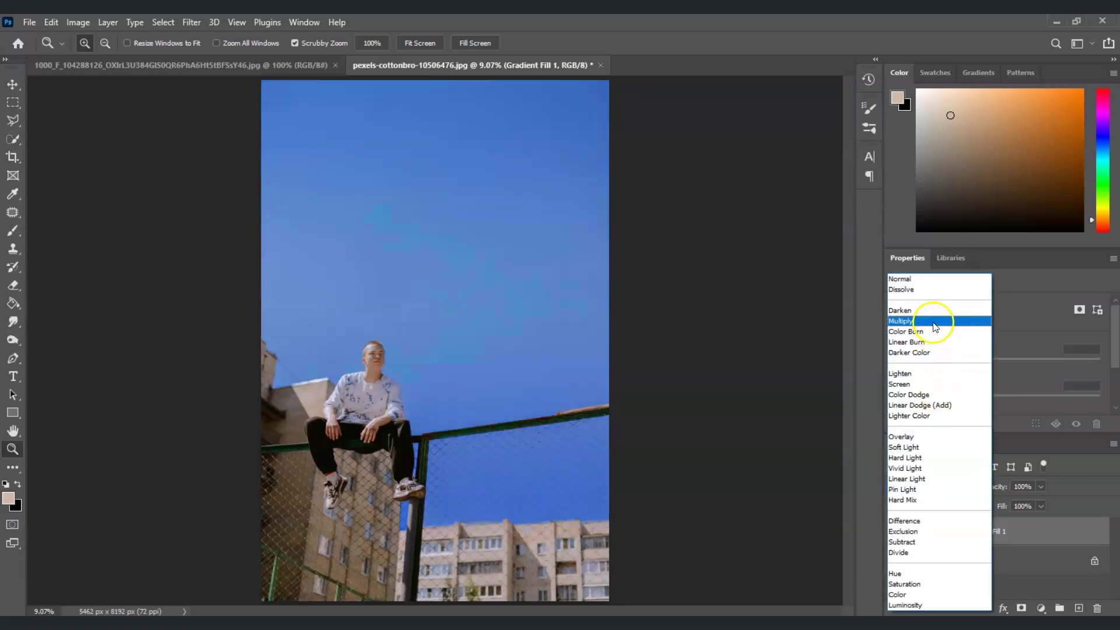
pyautogui.click(936, 321)
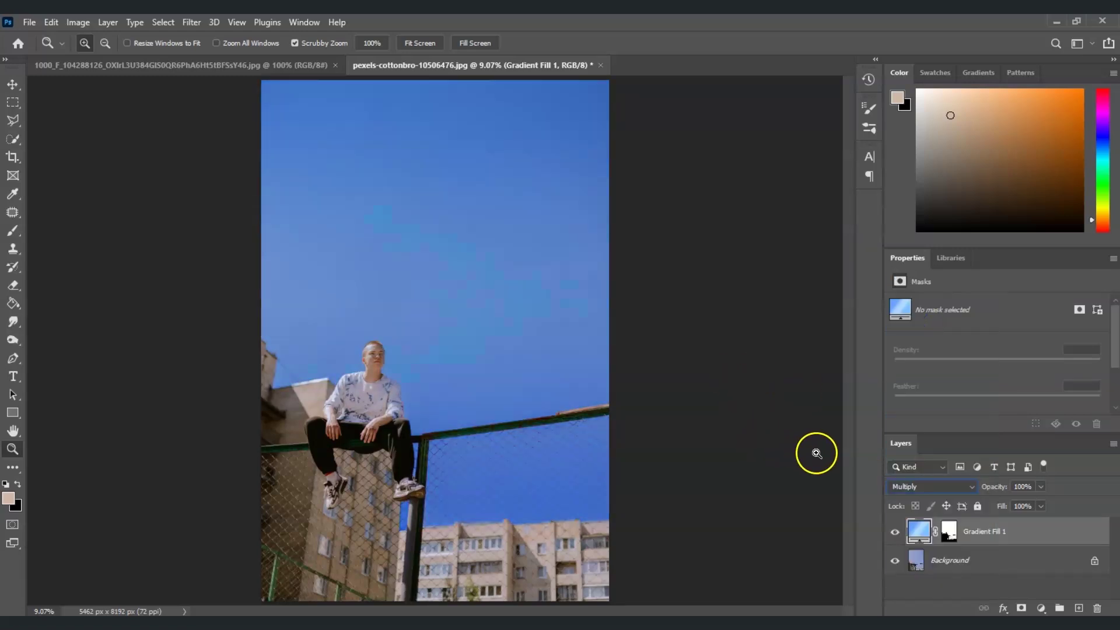
pyautogui.doubleClick(916, 530)
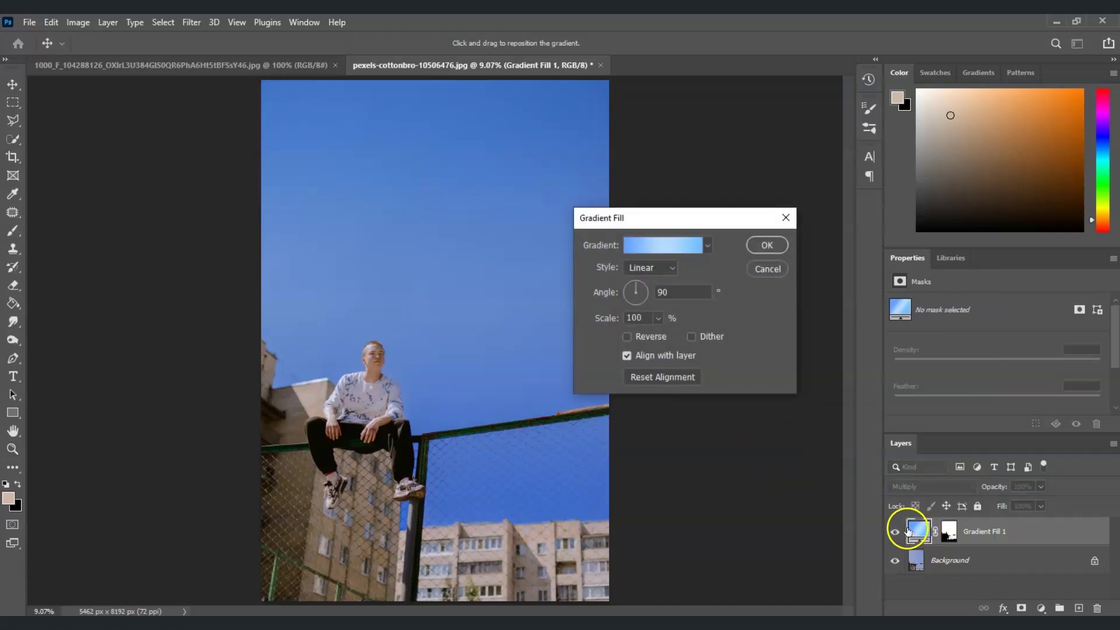
# In the Gradient Editor, pick the lilac-to-blue Blue_11 preset from the Blues folder.
pyautogui.moveTo(681, 220); pyautogui.dragTo(677, 206)
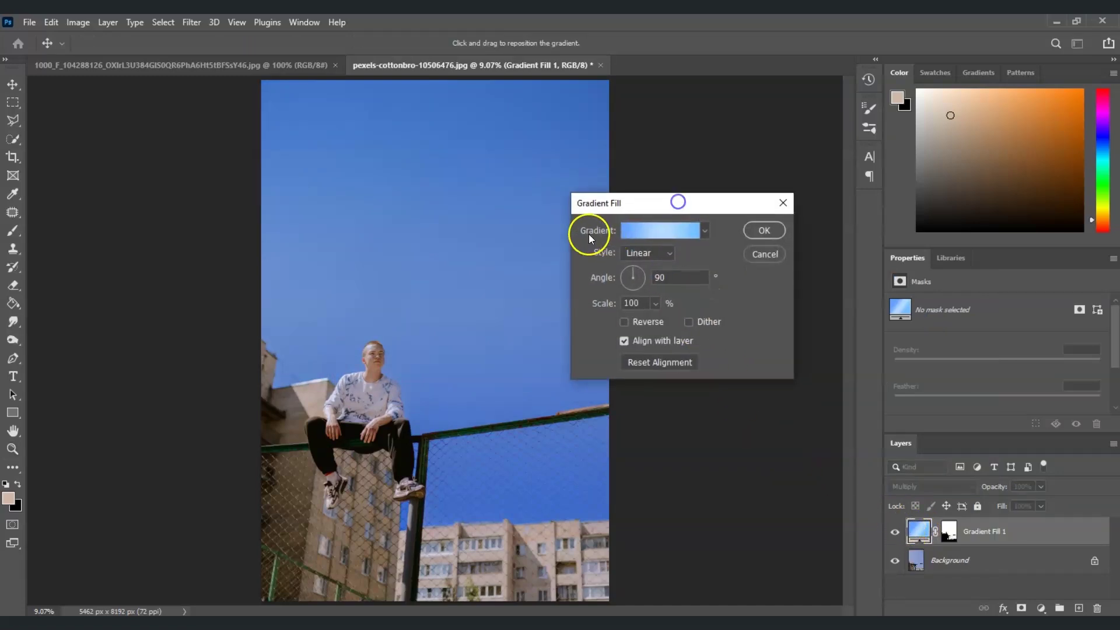
pyautogui.click(650, 230)
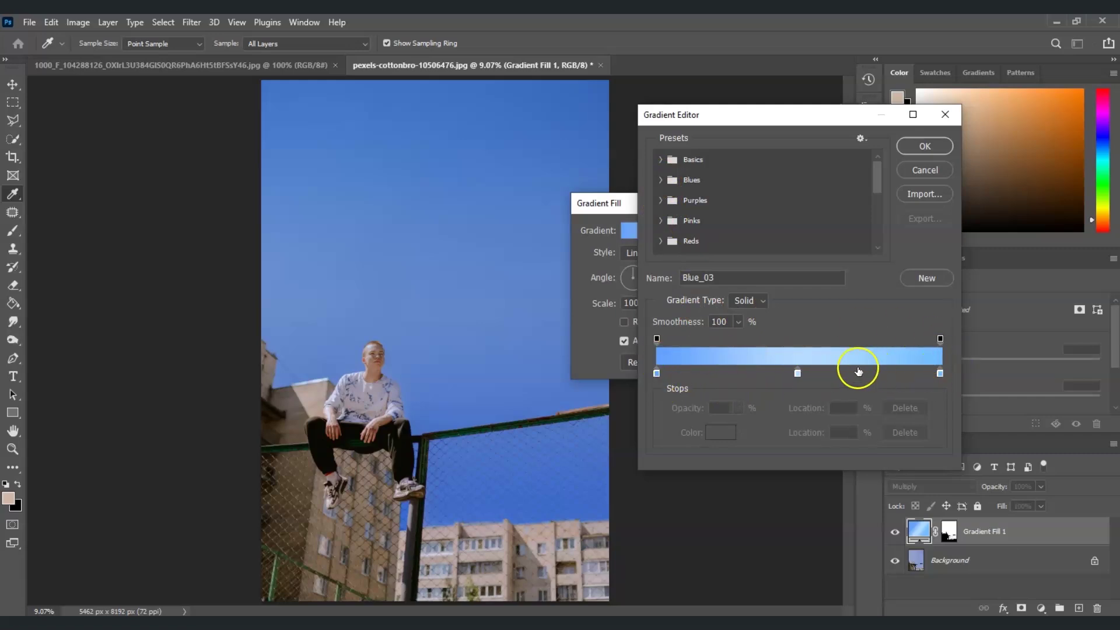
pyautogui.click(672, 181)
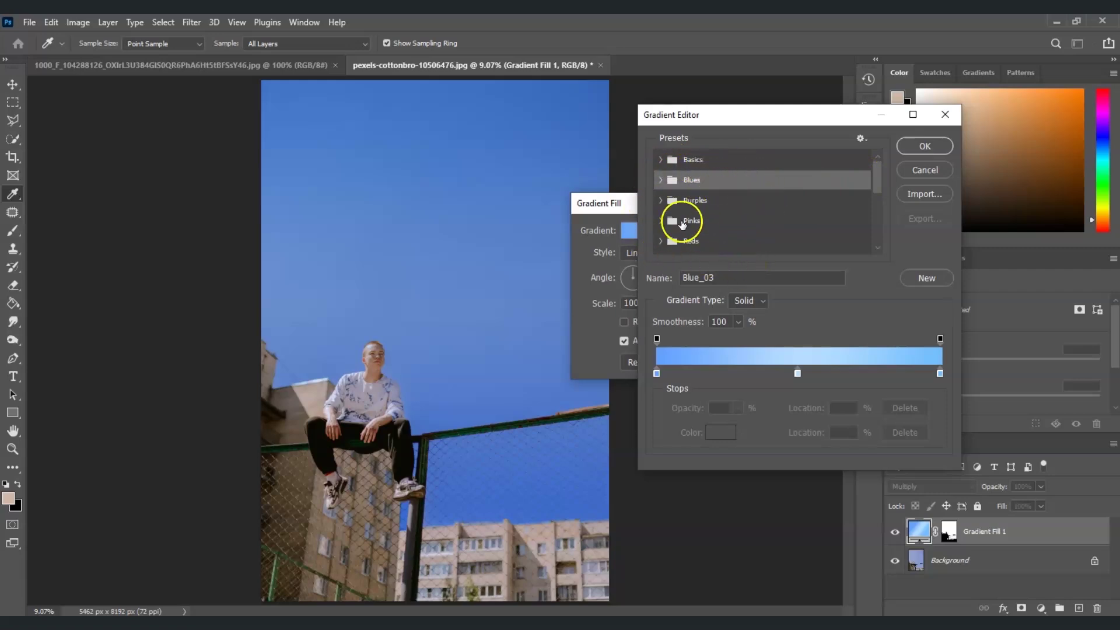
pyautogui.click(656, 184)
pyautogui.click(659, 181)
pyautogui.click(660, 182)
pyautogui.click(663, 182)
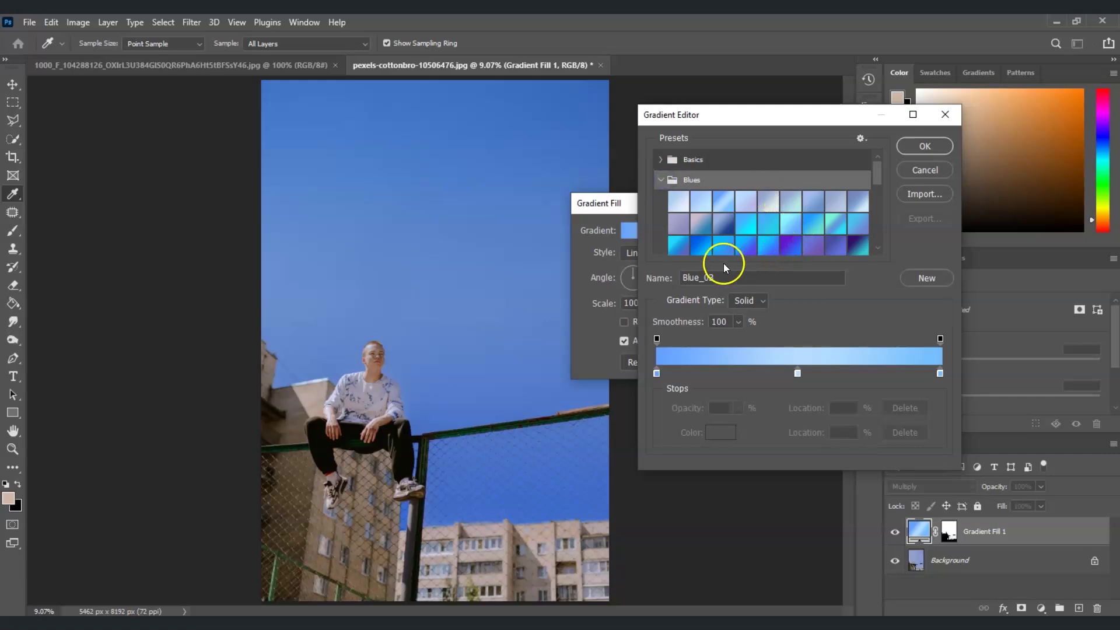
pyautogui.click(700, 228)
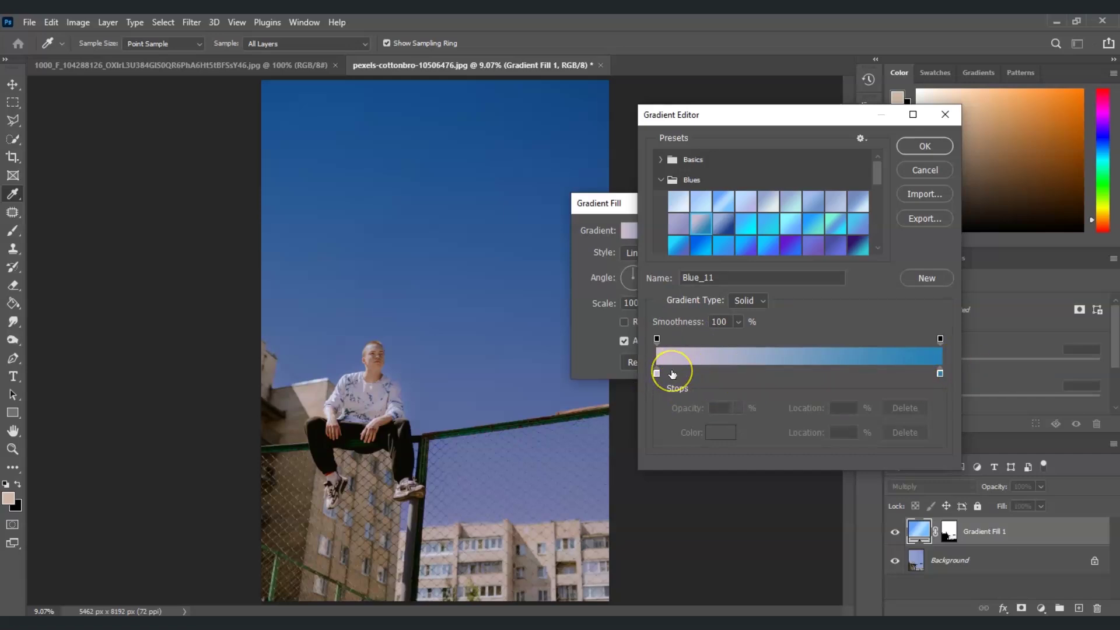
# Duplicate a colour stop to 37% and make the 73% stop light blue.
pyautogui.press('alt')
pyautogui.moveTo(658, 374); pyautogui.dragTo(839, 378)
pyautogui.moveTo(768, 369); pyautogui.dragTo(761, 376)
pyautogui.click(865, 375)
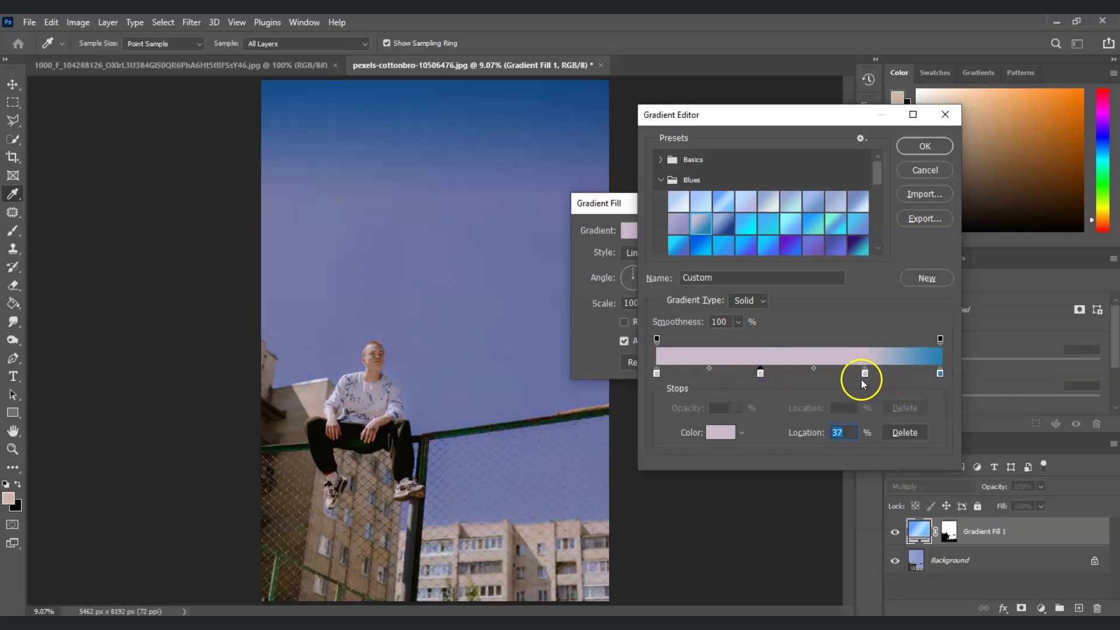
pyautogui.click(723, 434)
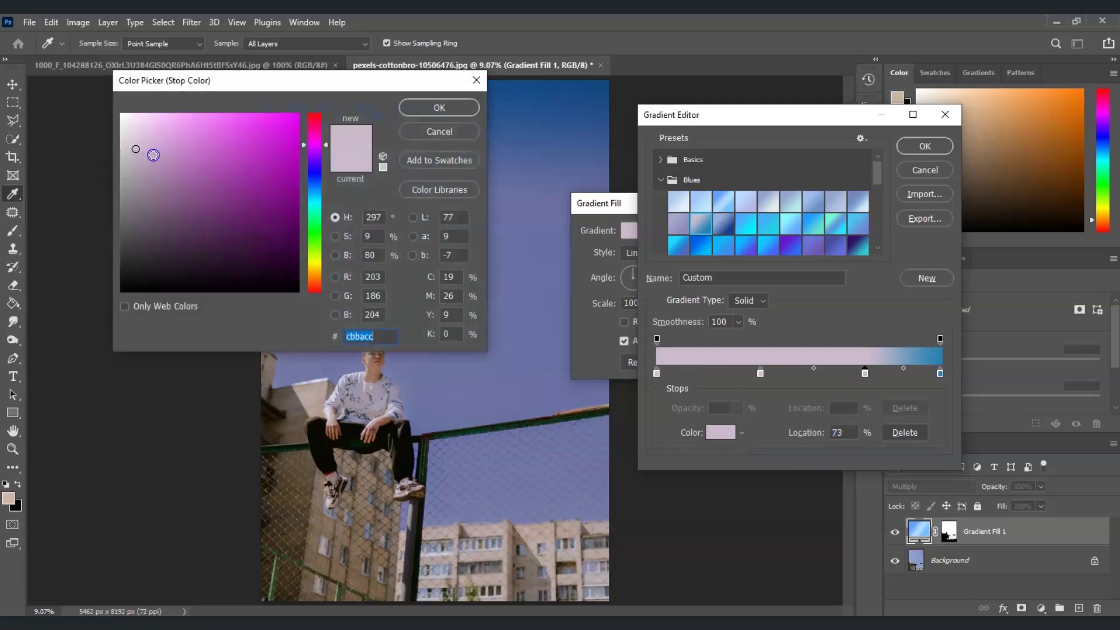
pyautogui.click(313, 197)
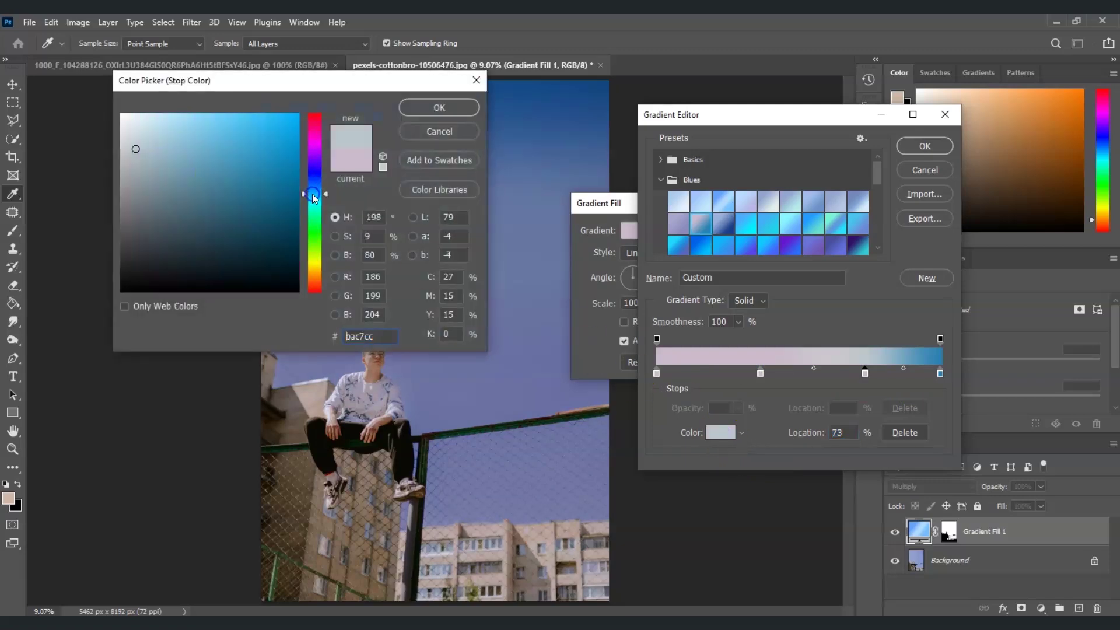
pyautogui.moveTo(165, 137)
pyautogui.mouseDown()
pyautogui.moveTo(185, 123)
pyautogui.moveTo(195, 130)
pyautogui.moveTo(161, 116)
pyautogui.mouseUp()
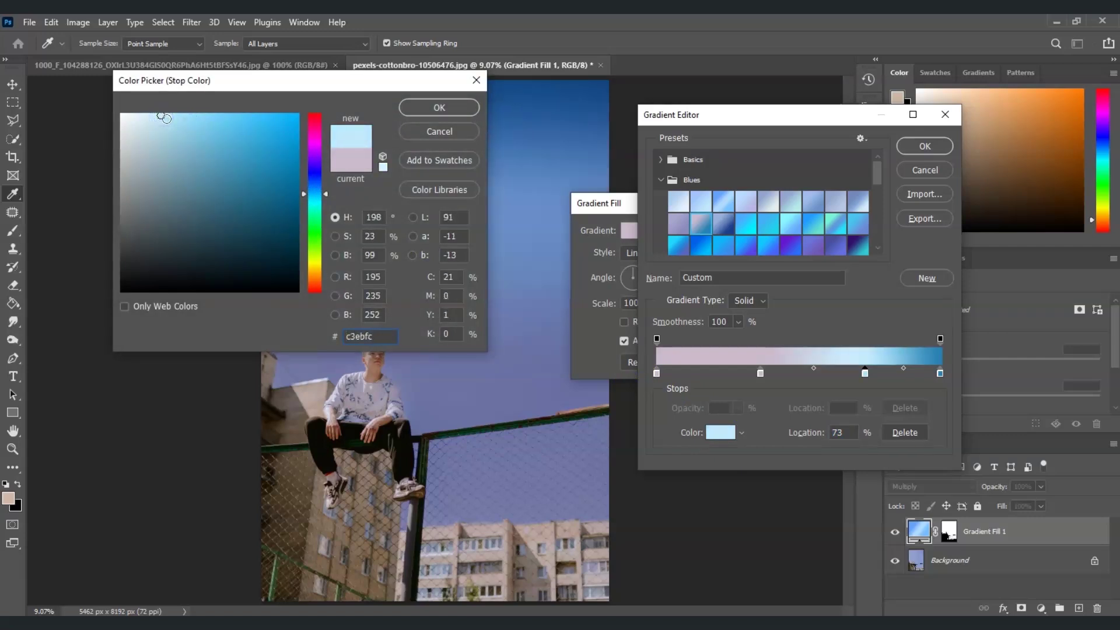
pyautogui.click(460, 111)
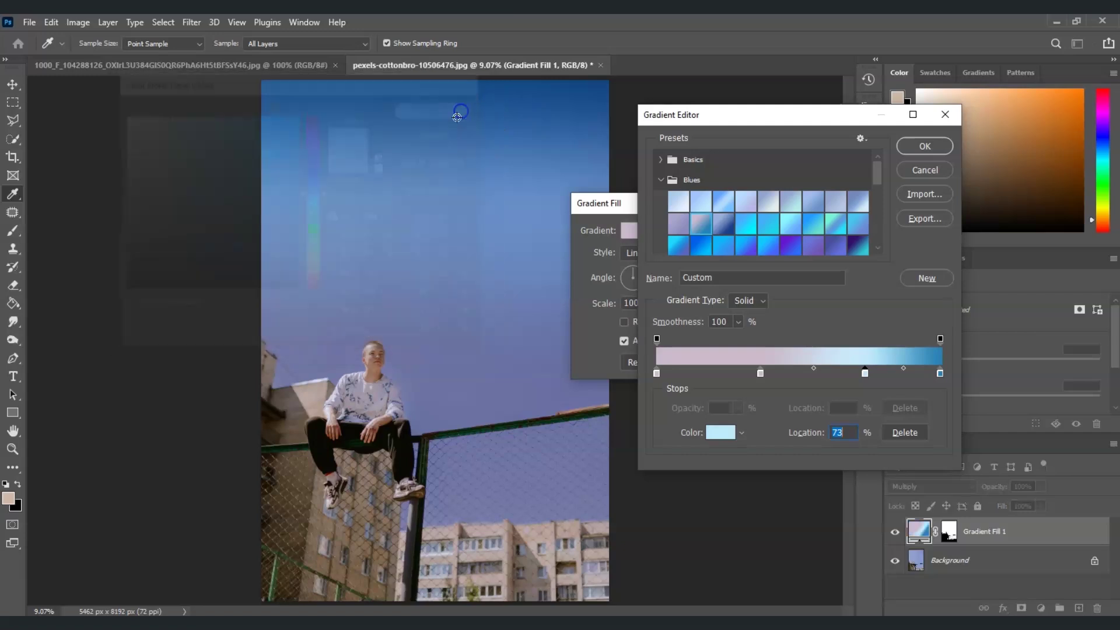
# Make the 37% stop pink and the 0% stop pale yellow, then accept the gradient.
pyautogui.doubleClick(760, 372)
pyautogui.moveTo(138, 143); pyautogui.dragTo(156, 131)
pyautogui.click(452, 113)
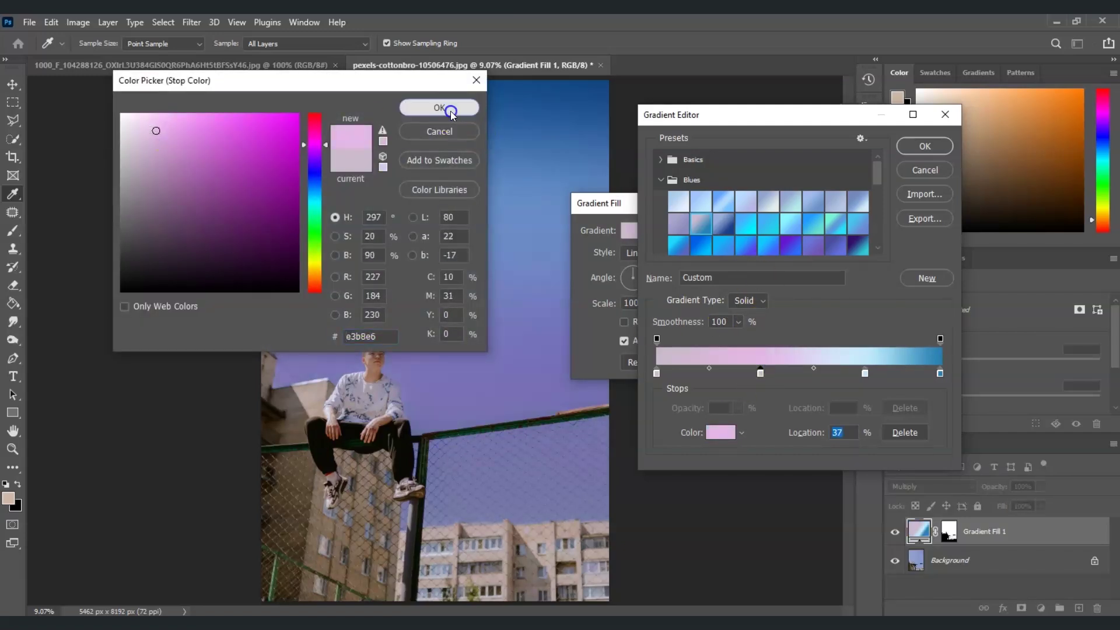
pyautogui.click(657, 373)
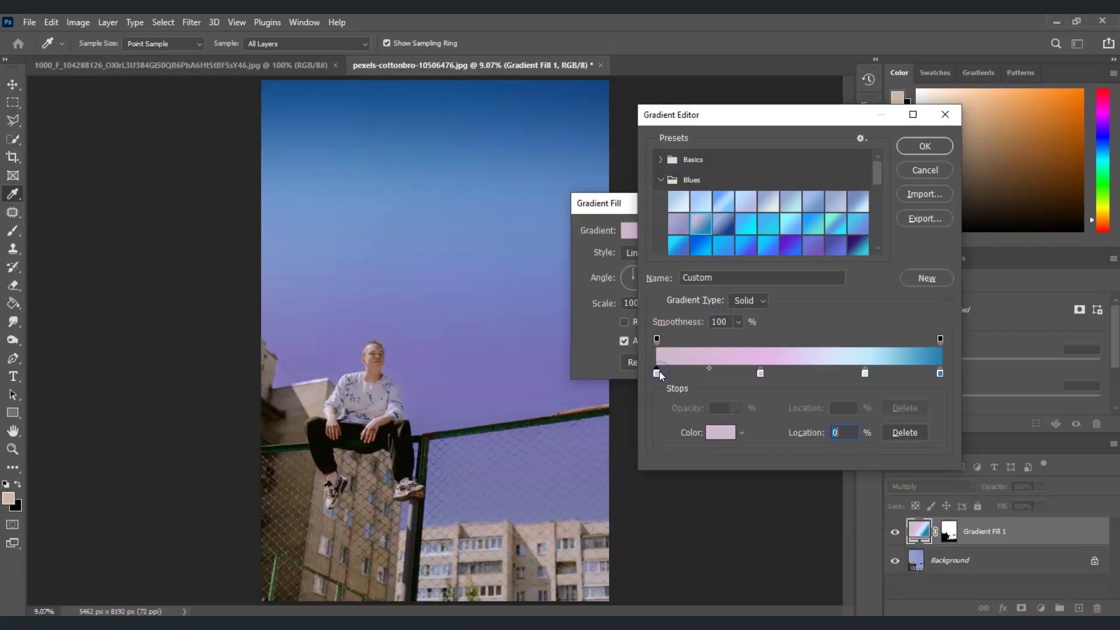
pyautogui.click(725, 435)
pyautogui.moveTo(314, 149); pyautogui.dragTo(314, 271)
pyautogui.moveTo(200, 180)
pyautogui.mouseDown()
pyautogui.moveTo(180, 115)
pyautogui.moveTo(179, 127)
pyautogui.moveTo(194, 124)
pyautogui.mouseUp()
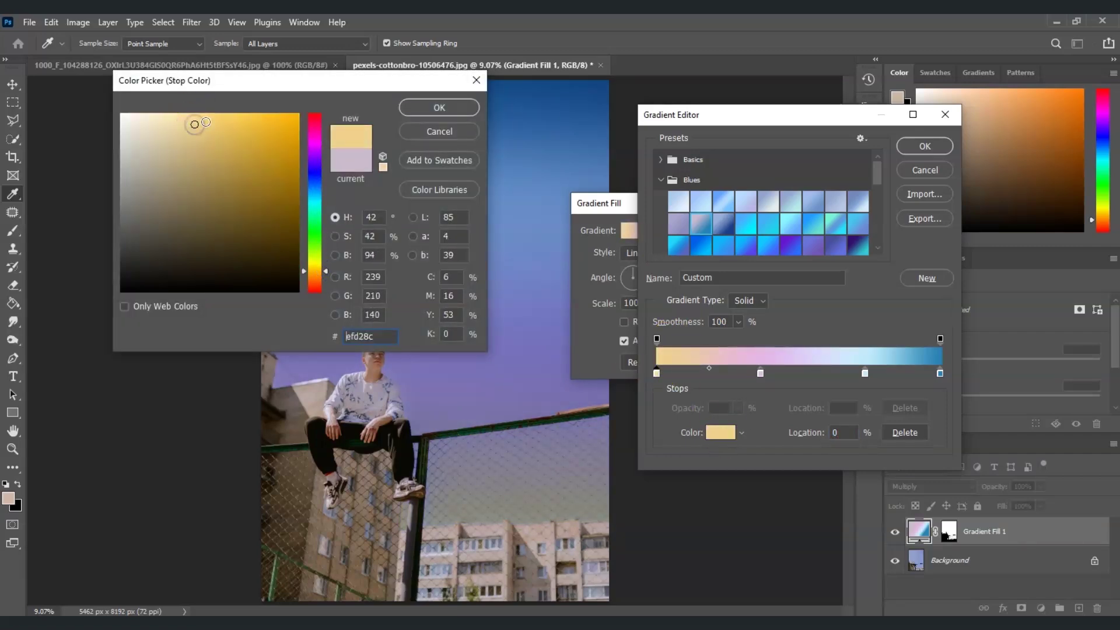
pyautogui.click(439, 108)
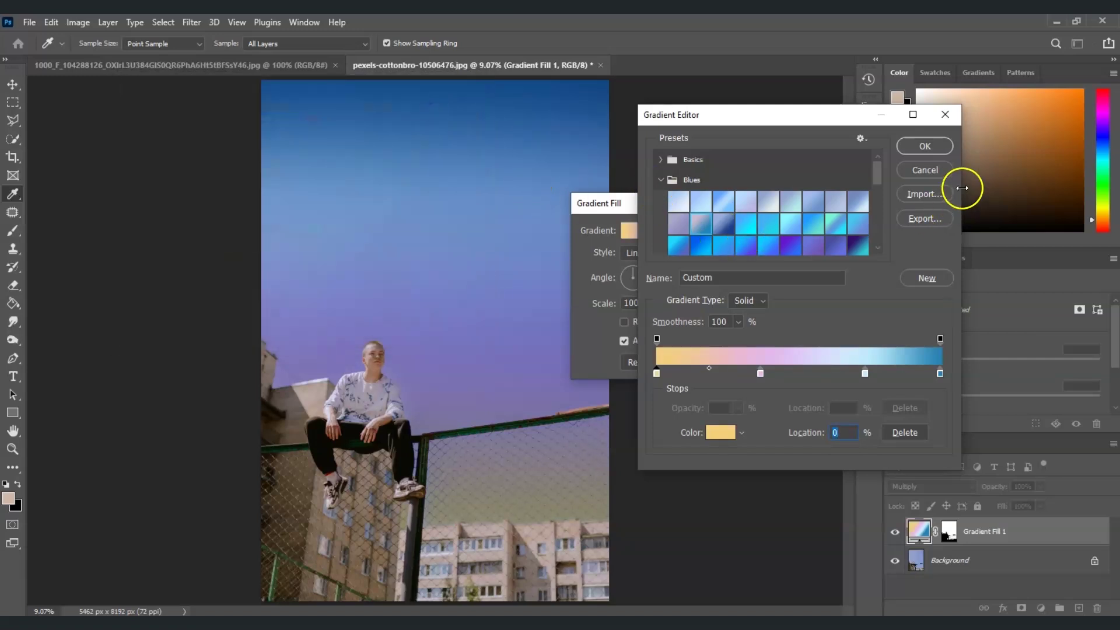
pyautogui.click(925, 147)
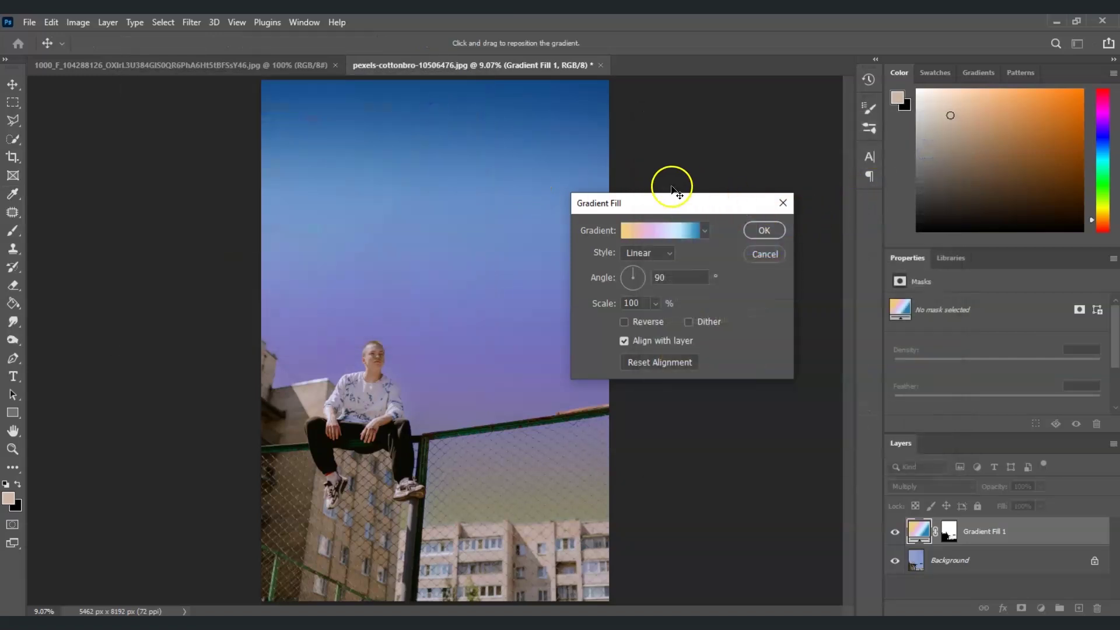
# Apply the custom gradient fill, then duplicate Background with Ctrl+J and hide the copy.
pyautogui.click(764, 231)
pyautogui.press('z')
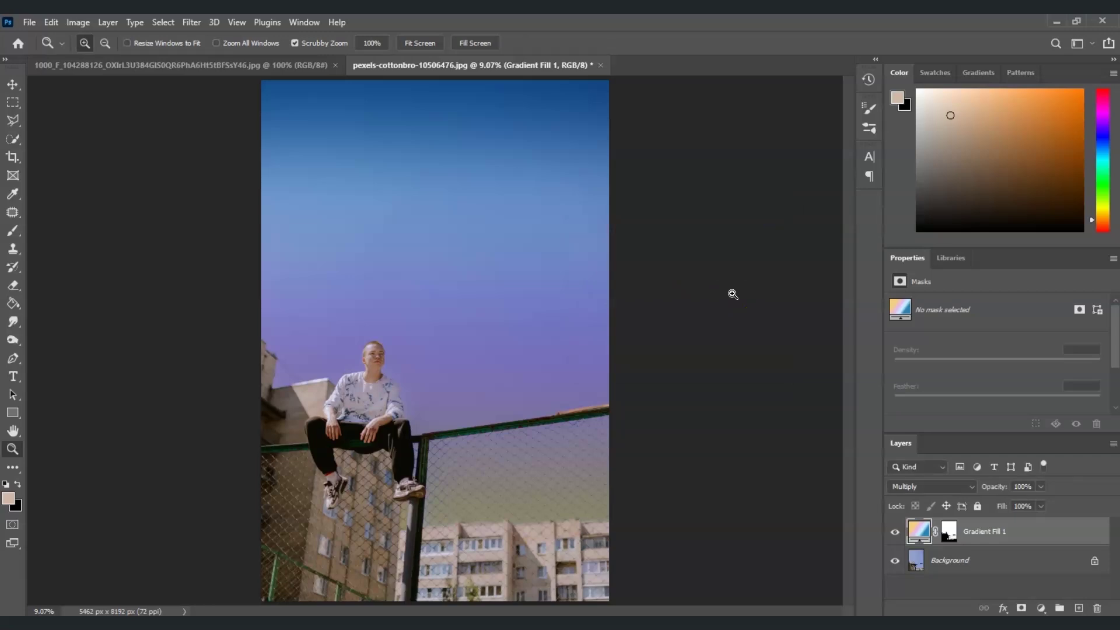
pyautogui.click(1020, 570)
pyautogui.hotkey('ctrl', 'j')
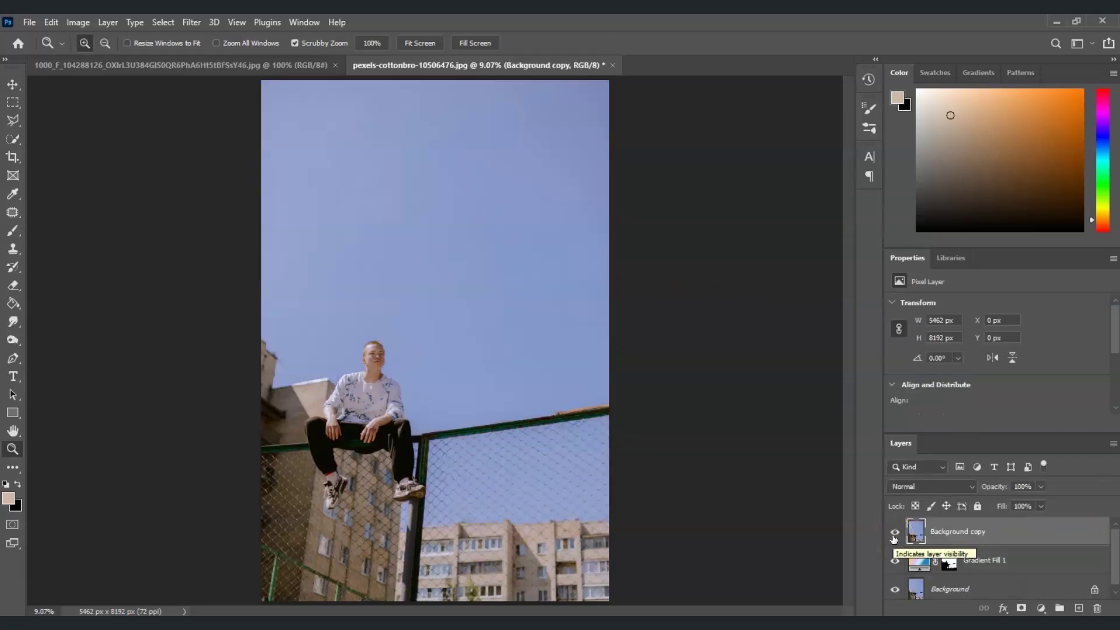
pyautogui.click(893, 535)
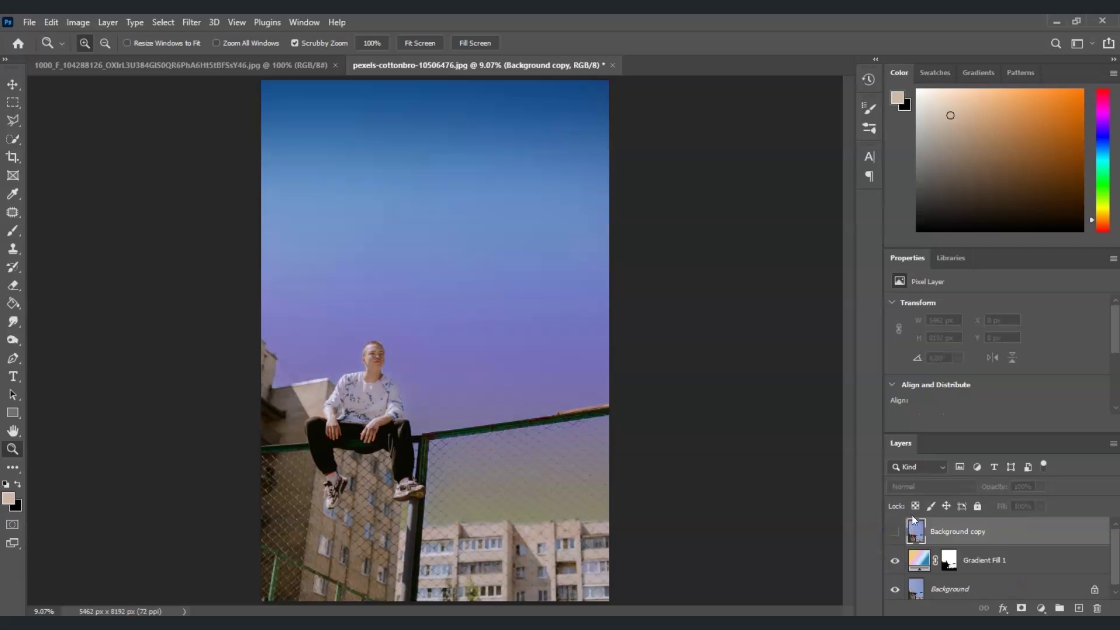